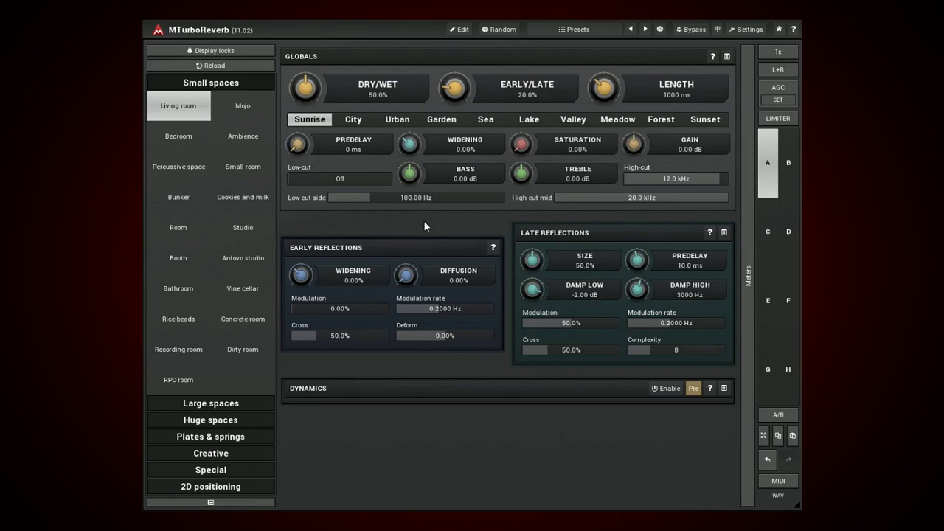
- Open the reverb's edit view and show the settings of Early Reflections 1
{"action": "left_click", "coordinate": [460, 30]}
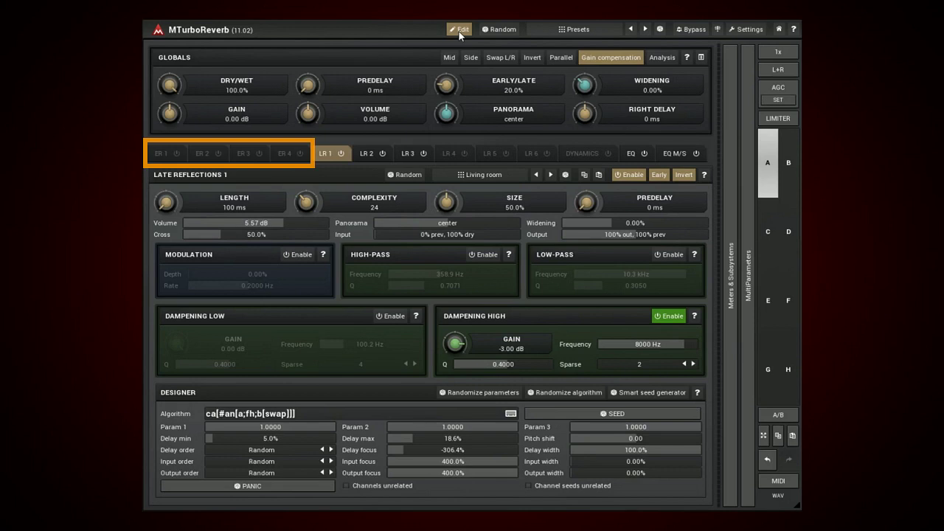
{"action": "left_click", "coordinate": [163, 153]}
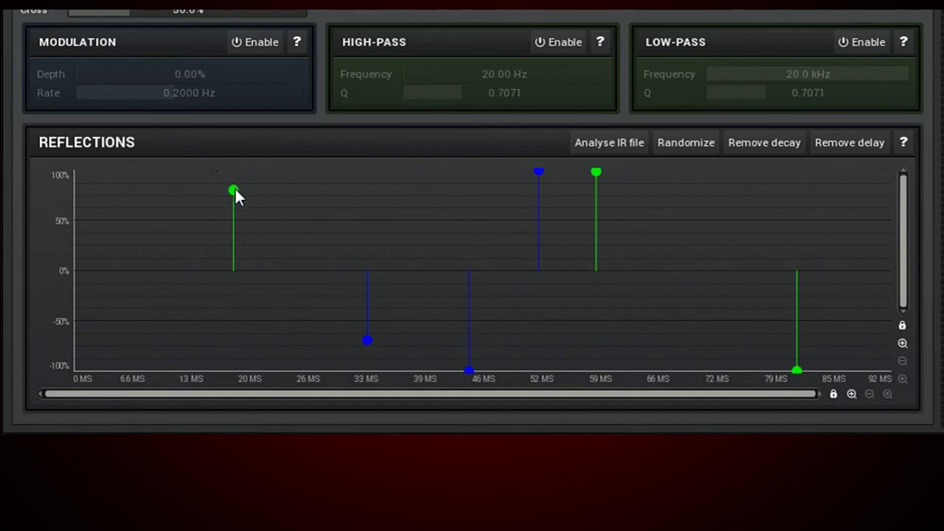
- Move the first green reflection to about 26 ms and adjust the levels of the blue reflections near 52 ms and 33 ms
{"action": "mouse_move", "coordinate": [234, 189]}
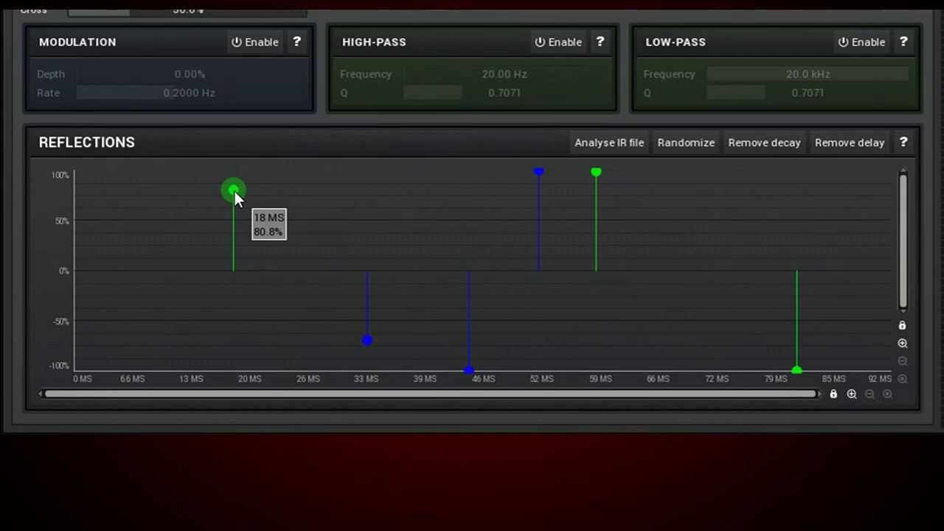
{"action": "left_click_drag", "start_coordinate": [234, 189], "coordinate": [305, 188]}
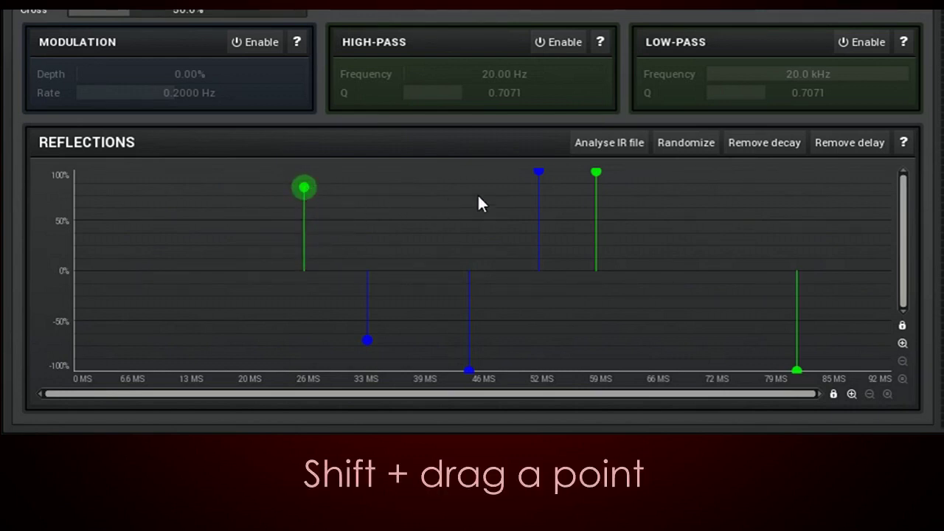
{"action": "left_click_drag", "start_coordinate": [536, 171], "coordinate": [544, 190]}
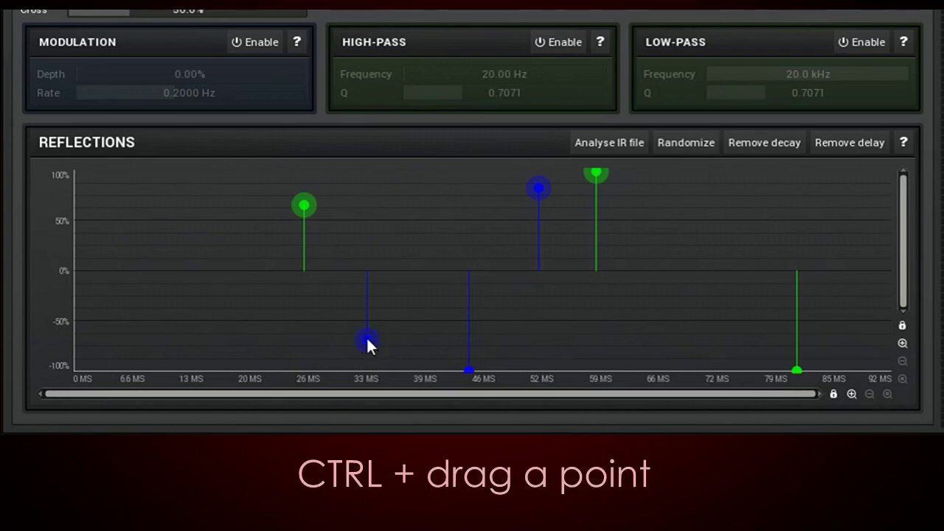
{"action": "left_click_drag", "start_coordinate": [367, 340], "coordinate": [368, 311]}
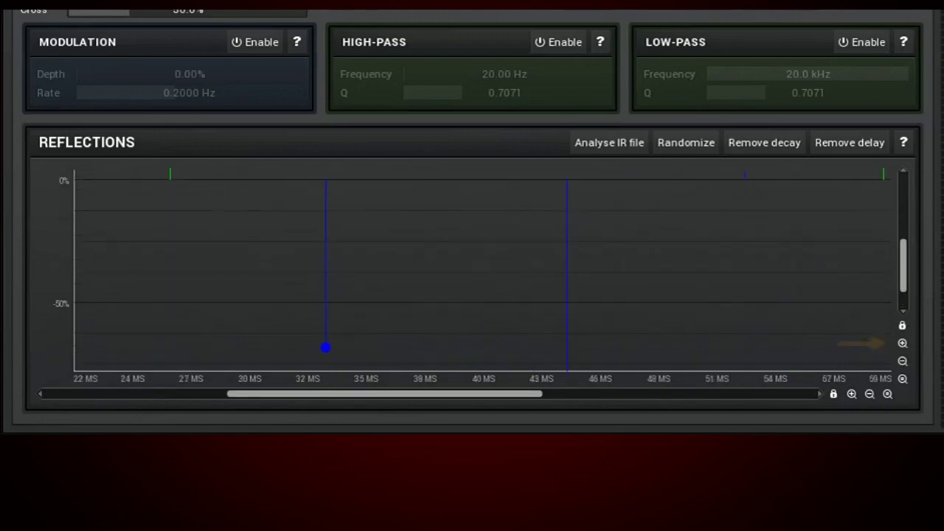
- Examine the reflections graph at different zoom levels and along its time axis
{"action": "scroll", "coordinate": [398, 329], "scroll_direction": "up", "scroll_amount": 1}
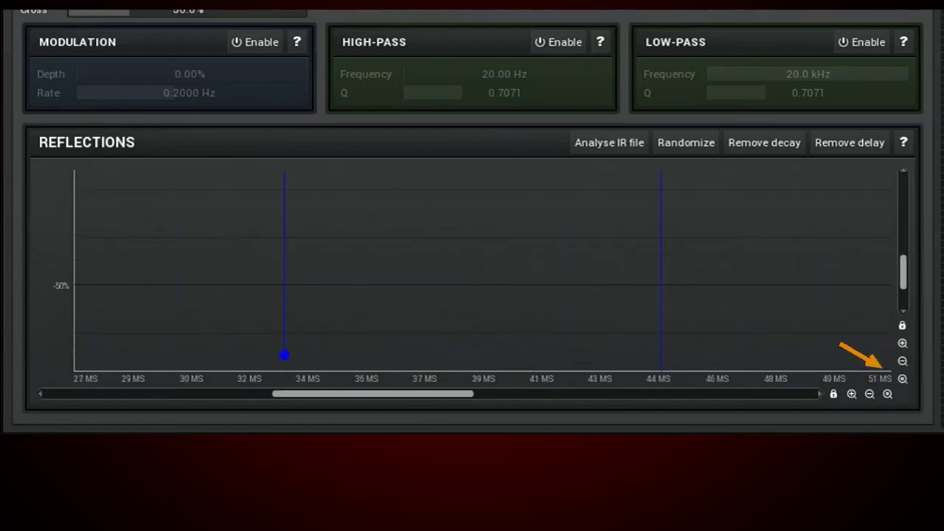
{"action": "scroll", "coordinate": [398, 329], "scroll_direction": "down", "scroll_amount": 3}
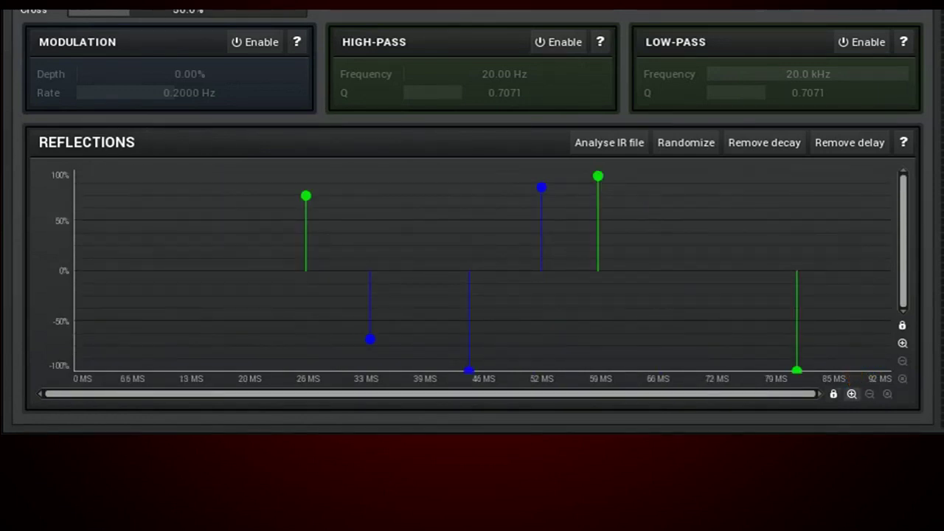
{"action": "left_click", "coordinate": [852, 394]}
{"action": "left_click", "coordinate": [852, 394]}
{"action": "left_click_drag", "start_coordinate": [430, 394], "coordinate": [372, 394]}
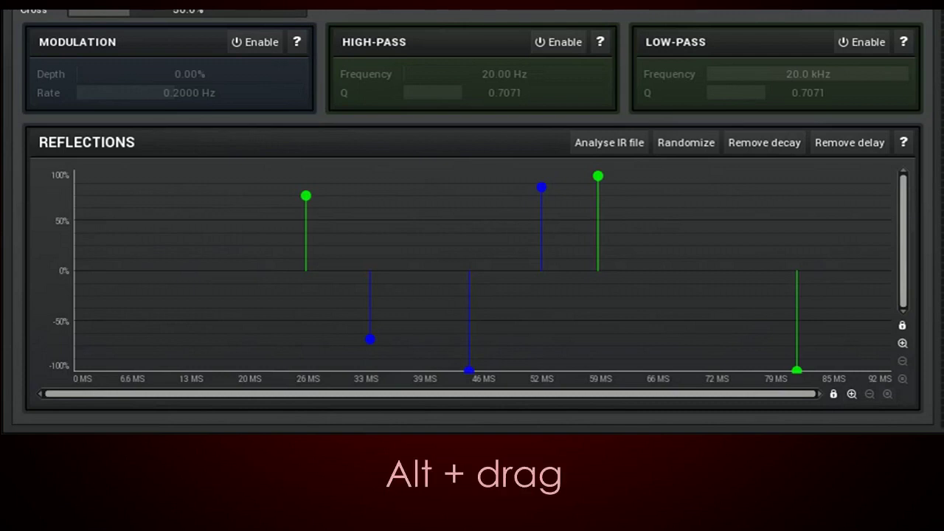
{"action": "left_click_drag", "start_coordinate": [529, 297], "coordinate": [643, 156]}
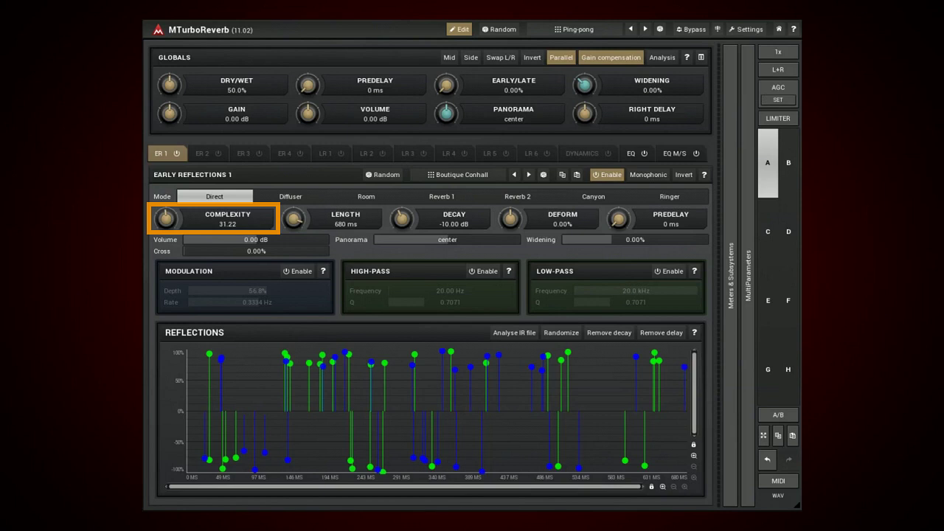
- Raise the complexity of Early Reflections 1 to 64 and its length to 1000 ms
{"action": "left_click_drag", "start_coordinate": [166, 219], "coordinate": [166, 148]}
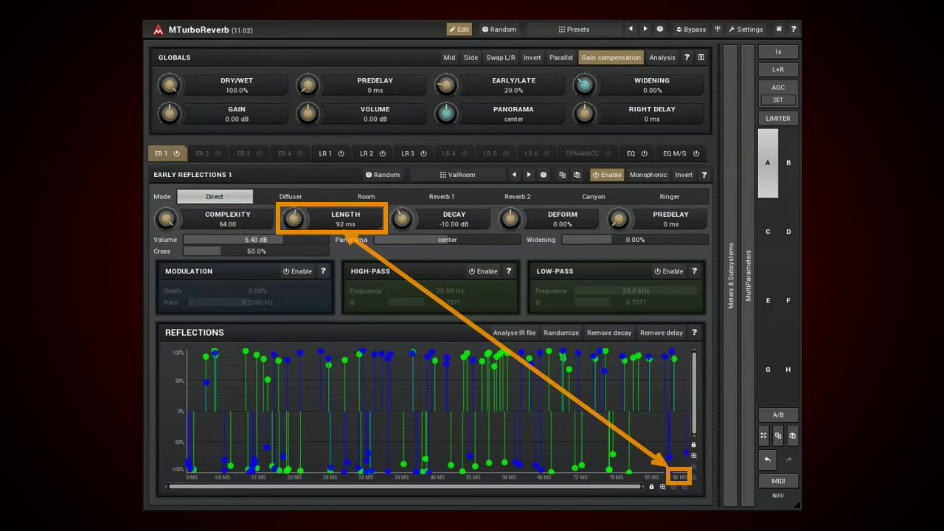
{"action": "left_click_drag", "start_coordinate": [293, 220], "coordinate": [293, 159]}
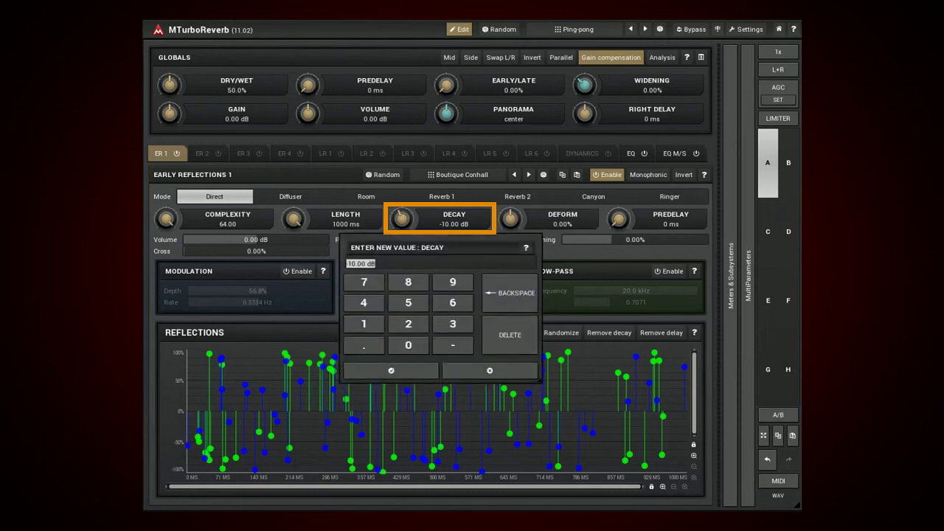
- Set the decay of Early Reflections 1 to 0 dB, and lower it from there into negative values
{"action": "type", "text": "0"}
{"action": "key", "text": "Return"}
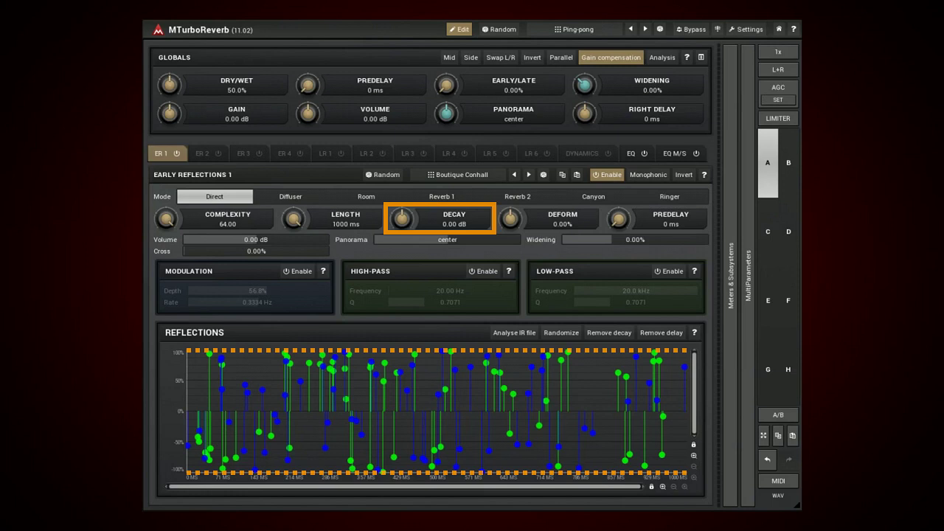
{"action": "left_click_drag", "start_coordinate": [402, 220], "coordinate": [402, 293]}
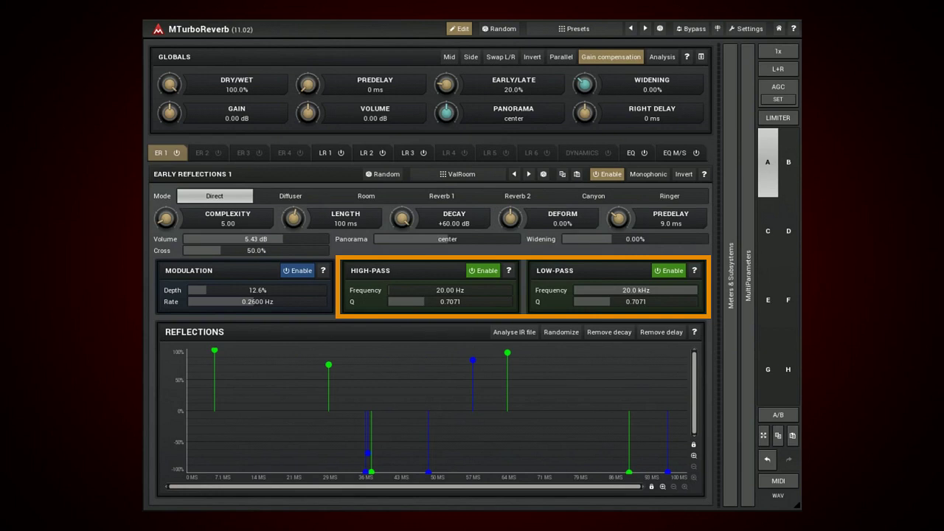
- Raise the high-pass filter's frequency above 20 Hz
{"action": "left_click_drag", "start_coordinate": [389, 290], "coordinate": [410, 290]}
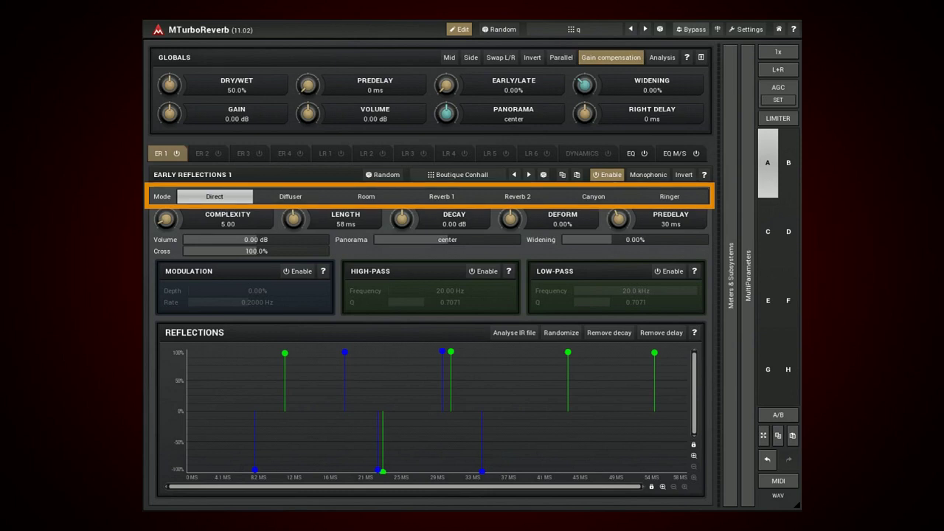
- Switch the early reflections mode through Diffuser, Room, Reverb 1, Reverb 2 and Canyon, ending on Ringer
{"action": "left_click", "coordinate": [290, 196]}
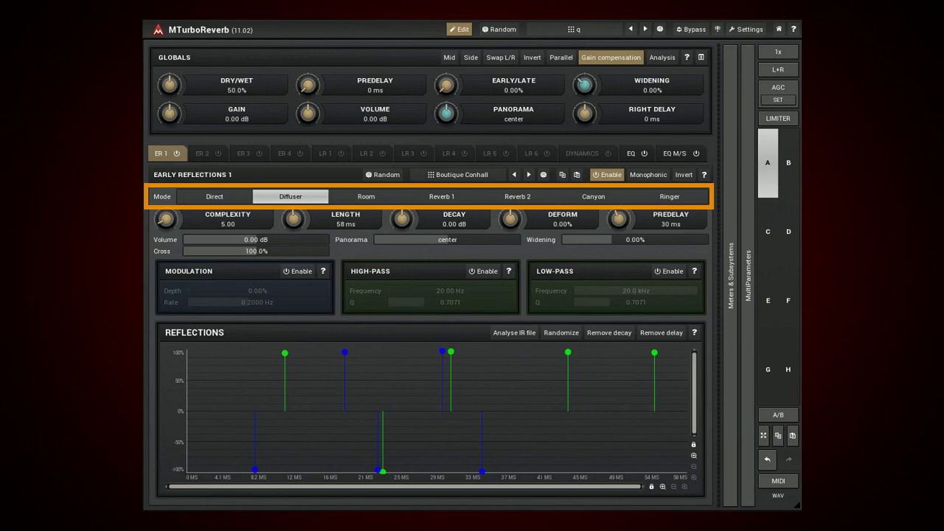
{"action": "left_click", "coordinate": [366, 196]}
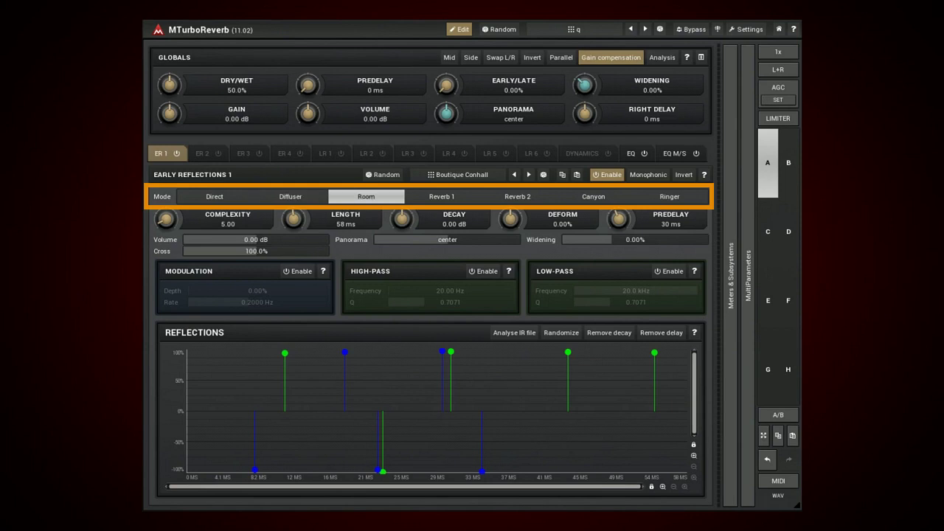
{"action": "left_click", "coordinate": [441, 196]}
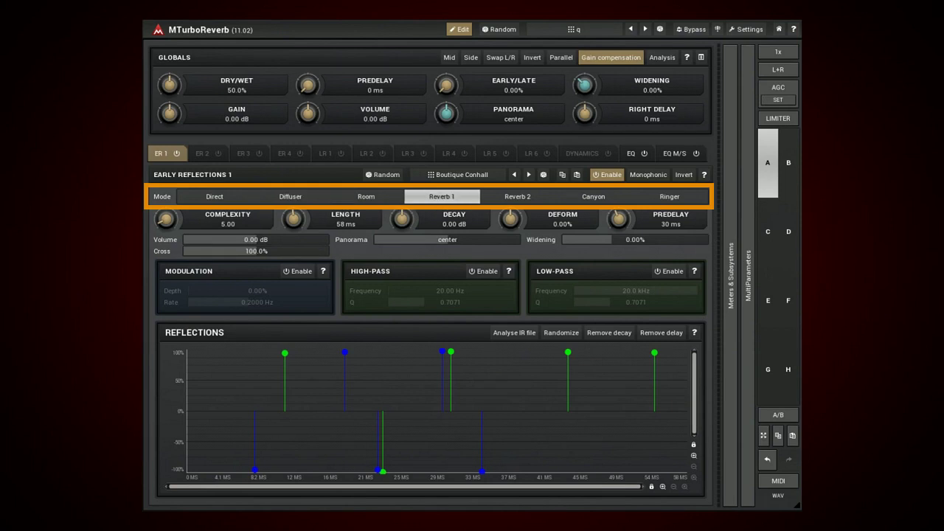
{"action": "left_click", "coordinate": [518, 196]}
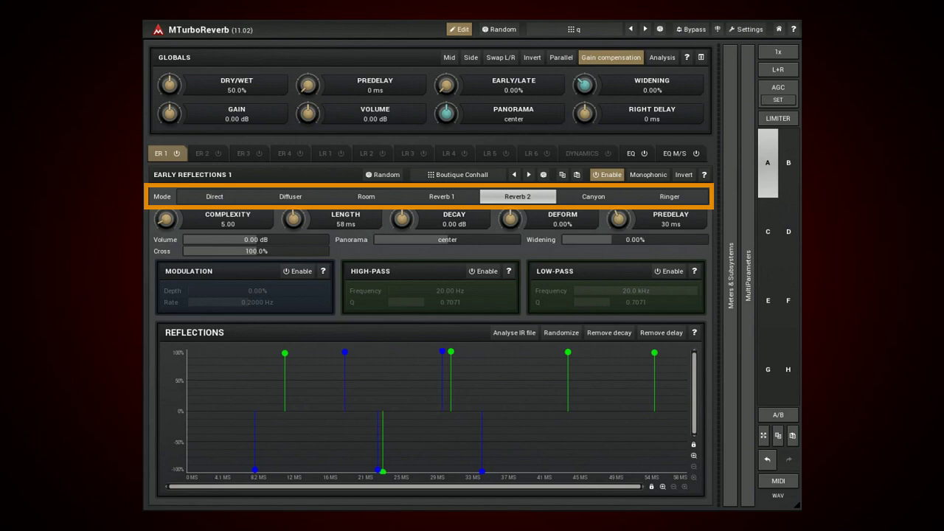
{"action": "left_click", "coordinate": [593, 197]}
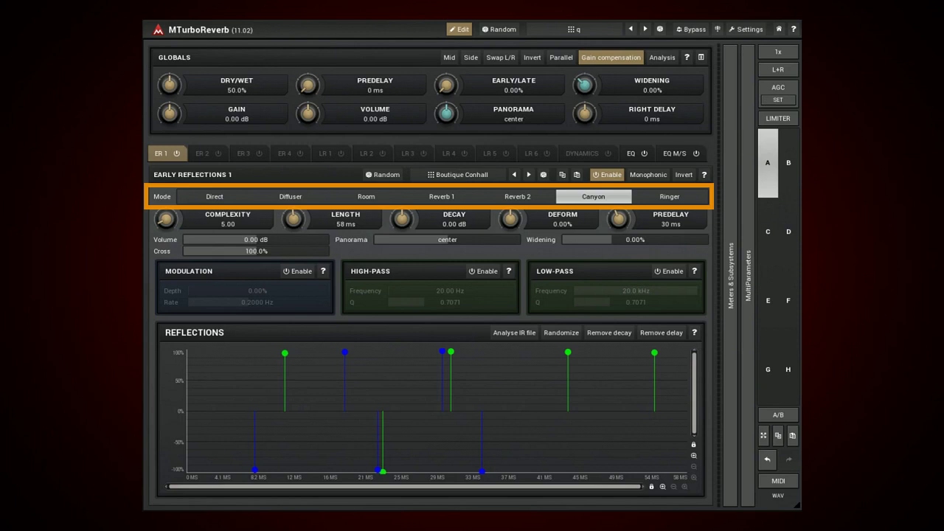
{"action": "left_click", "coordinate": [669, 196]}
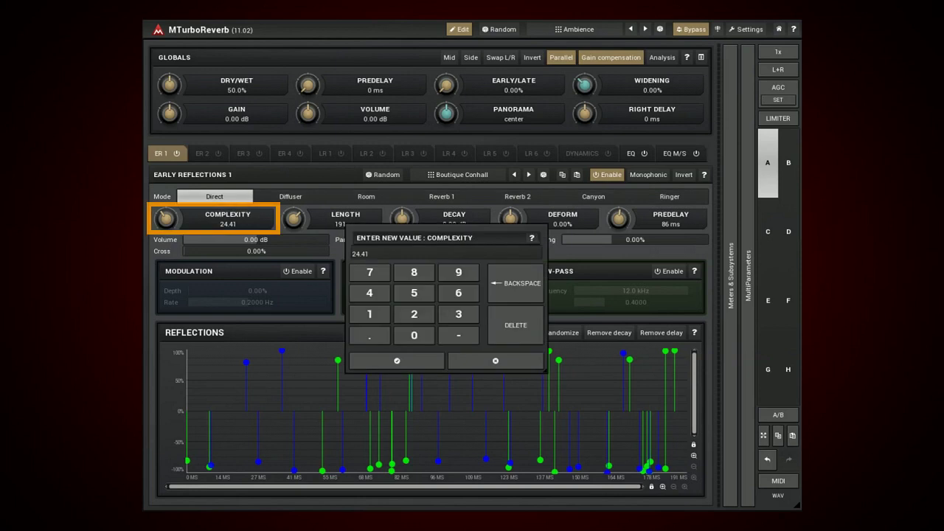
- Set the complexity to 4 and arrange the points into four evenly spaced, full-level green and blue pairs of opposite polarity
{"action": "type", "text": "4"}
{"action": "key", "text": "Return"}
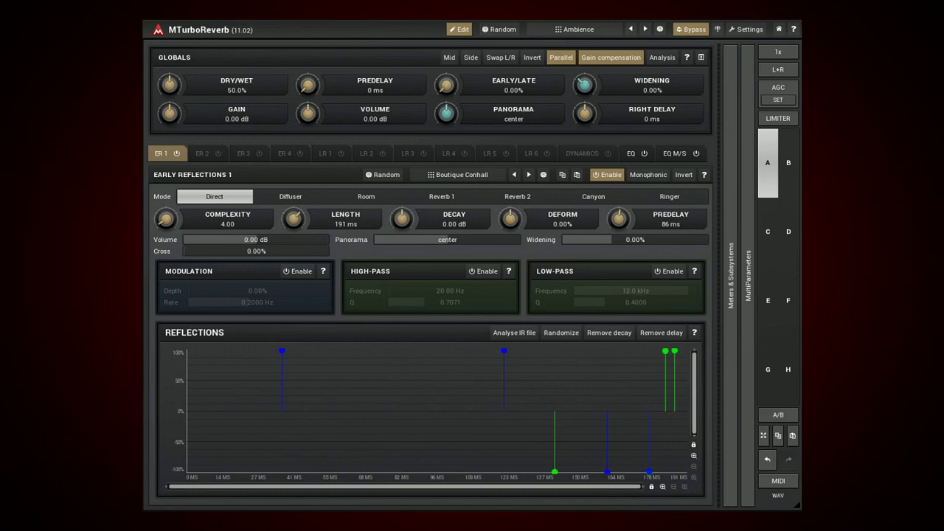
{"action": "left_click_drag", "start_coordinate": [282, 351], "coordinate": [187, 351]}
{"action": "left_click_drag", "start_coordinate": [554, 472], "coordinate": [189, 467]}
{"action": "left_click_drag", "start_coordinate": [504, 351], "coordinate": [367, 468]}
{"action": "left_click_drag", "start_coordinate": [665, 352], "coordinate": [367, 352]}
{"action": "left_click_drag", "start_coordinate": [607, 469], "coordinate": [504, 352]}
{"action": "left_click_drag", "start_coordinate": [649, 471], "coordinate": [506, 470]}
{"action": "left_click_drag", "start_coordinate": [649, 470], "coordinate": [674, 471]}
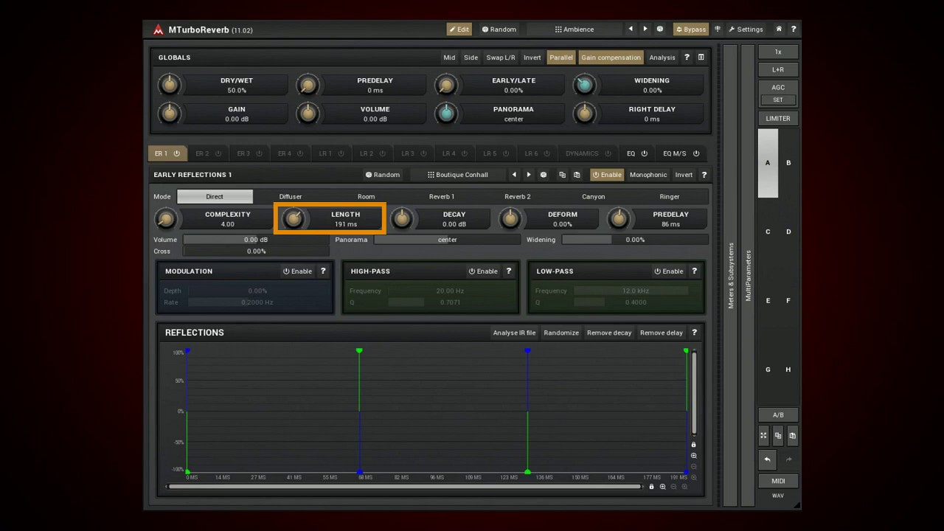
- Set the length of Early Reflections 1 to 30 ms and its predelay to 15 ms
{"action": "type", "text": "30"}
{"action": "key", "text": "Return"}
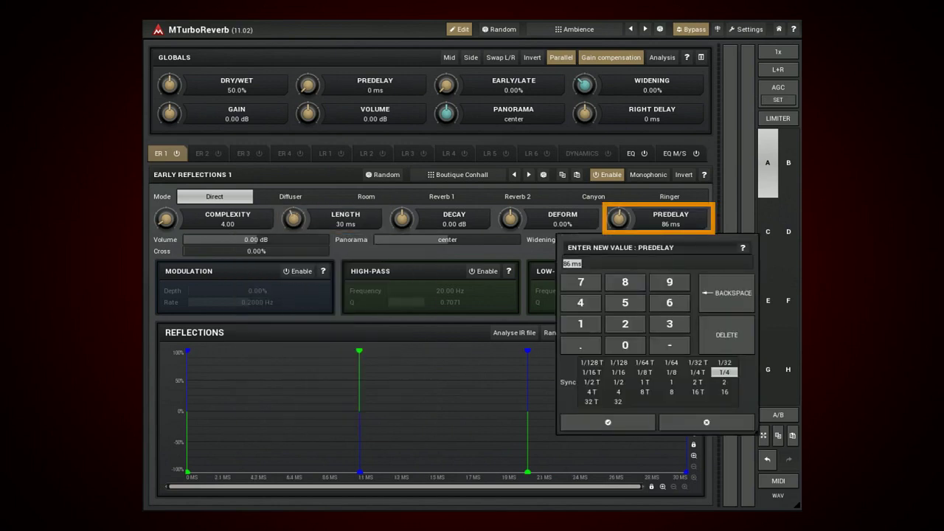
{"action": "type", "text": "15"}
{"action": "key", "text": "Return"}
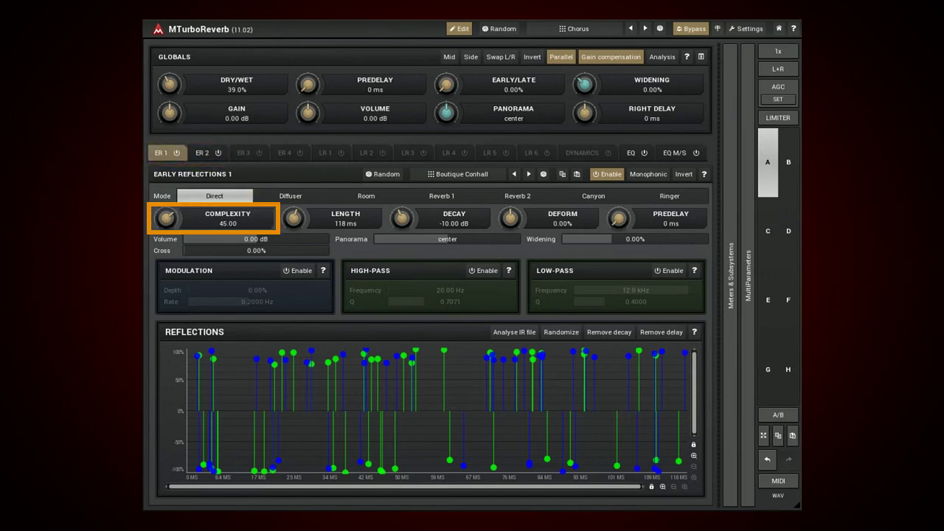
- Set the complexity to 4 in both Early Reflections 1 and Early Reflections 2
{"action": "left_click_drag", "start_coordinate": [356, 270], "coordinate": [337, 270]}
{"action": "type", "text": "4"}
{"action": "key", "text": "Return"}
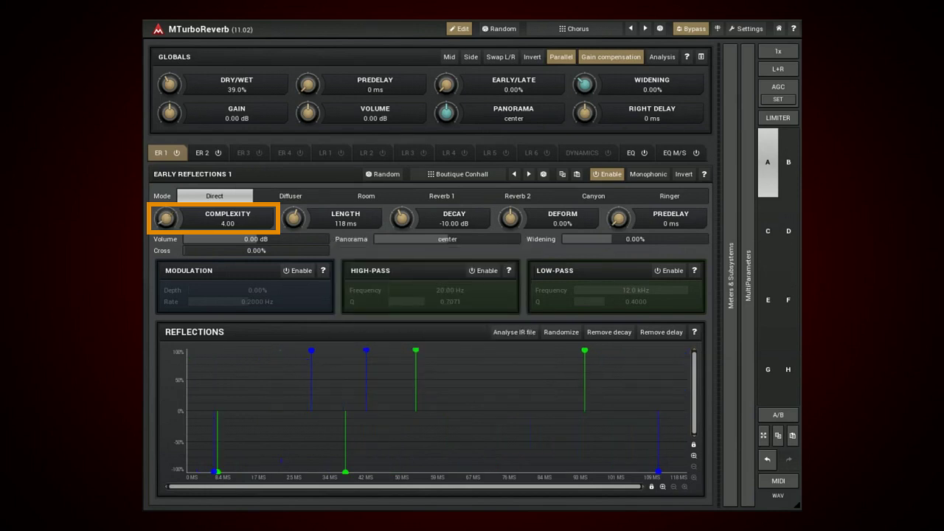
{"action": "left_click", "coordinate": [208, 153]}
{"action": "type", "text": "4"}
{"action": "key", "text": "Return"}
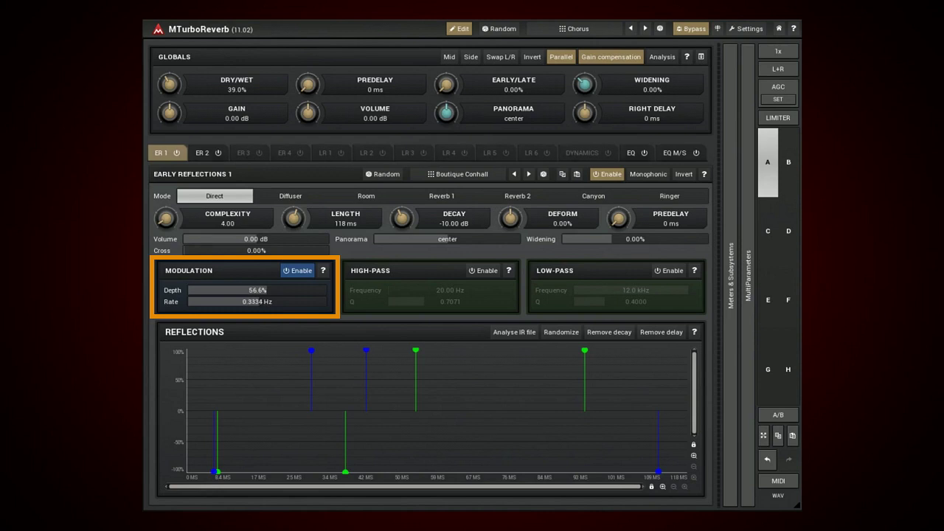
- Randomize the reflection pattern of Early Reflections 2 several times
{"action": "left_click", "coordinate": [203, 152]}
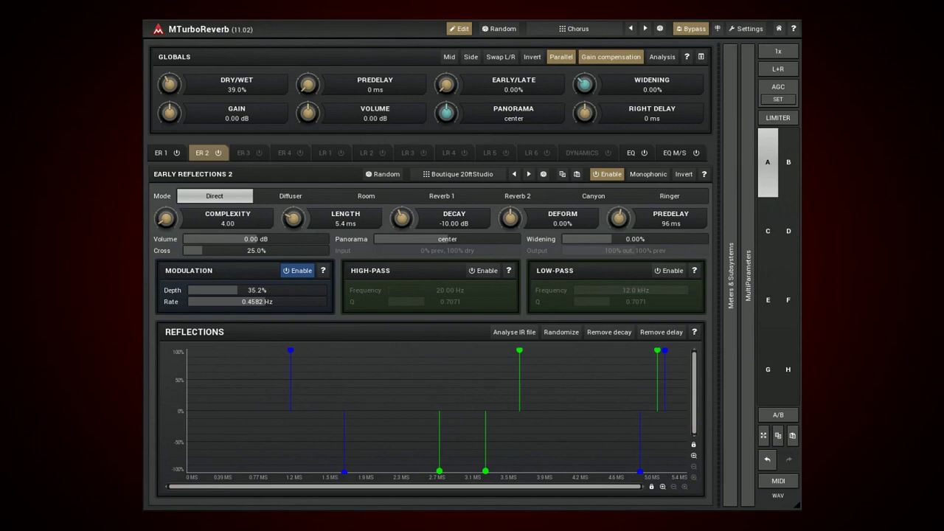
{"action": "left_click", "coordinate": [561, 332]}
{"action": "left_click", "coordinate": [560, 332]}
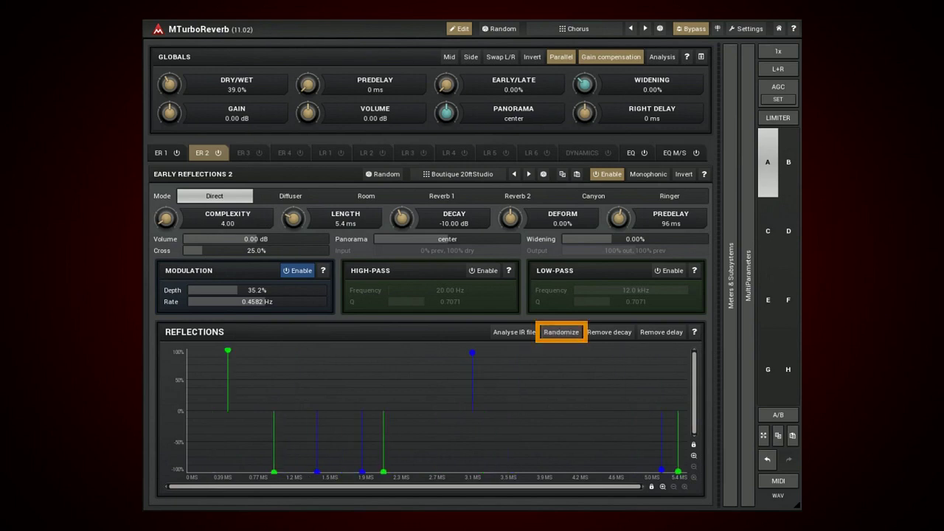
{"action": "left_click", "coordinate": [561, 331]}
{"action": "left_click", "coordinate": [561, 332]}
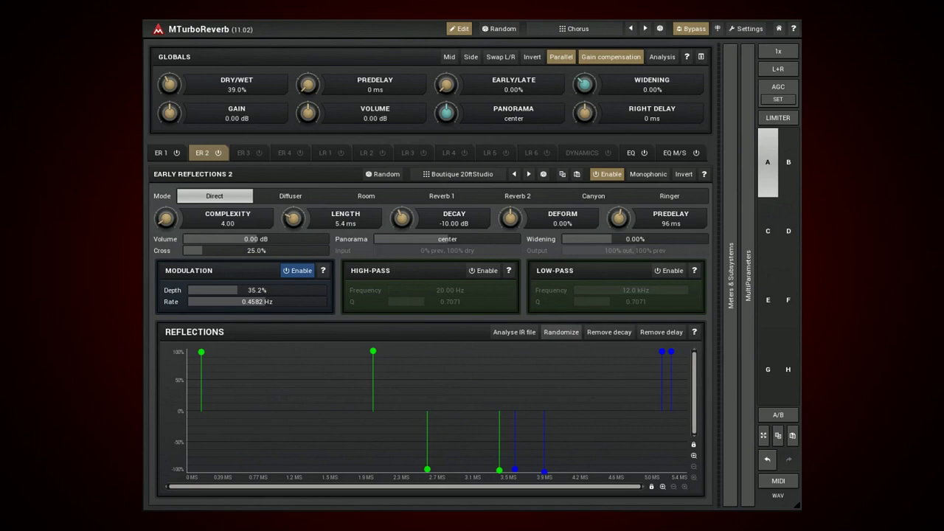
- Compare the parameters and reflection patterns of Early Reflections 1 and Early Reflections 2
{"action": "left_click", "coordinate": [166, 153]}
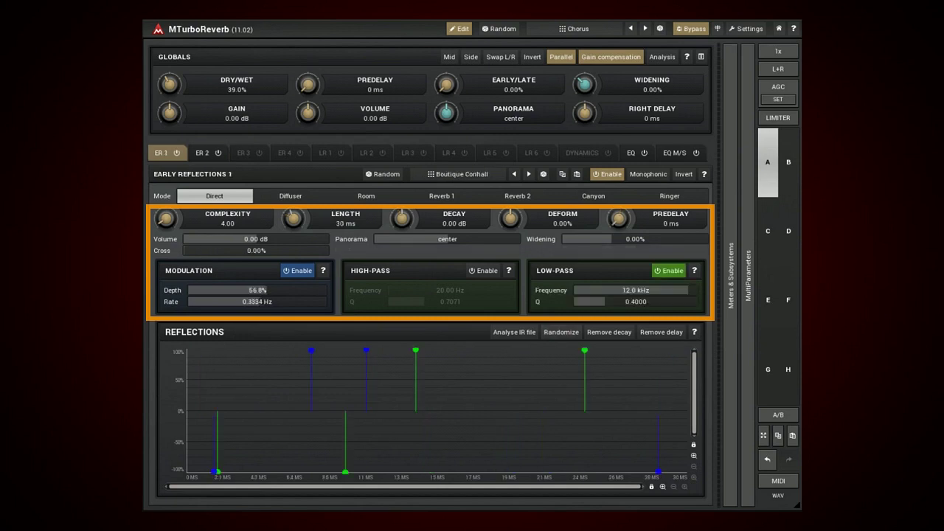
{"action": "left_click", "coordinate": [203, 153]}
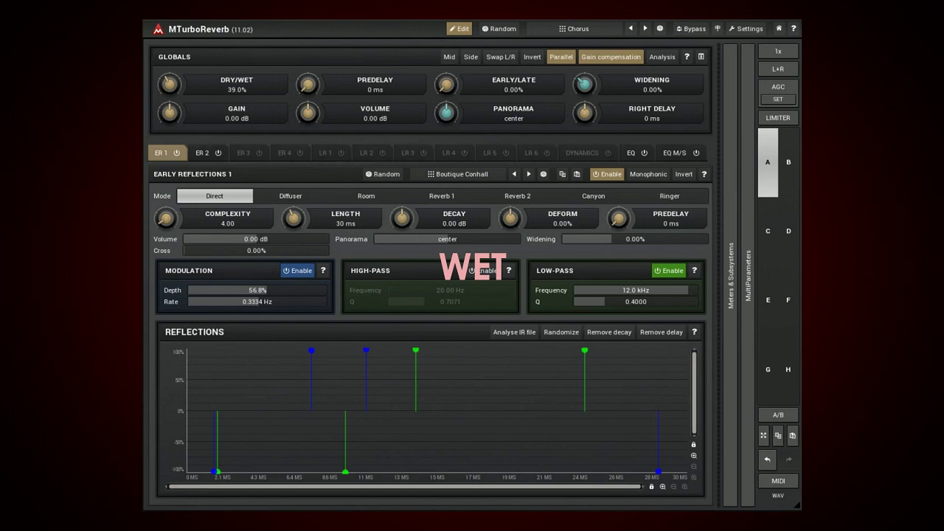
{"action": "left_click", "coordinate": [203, 152]}
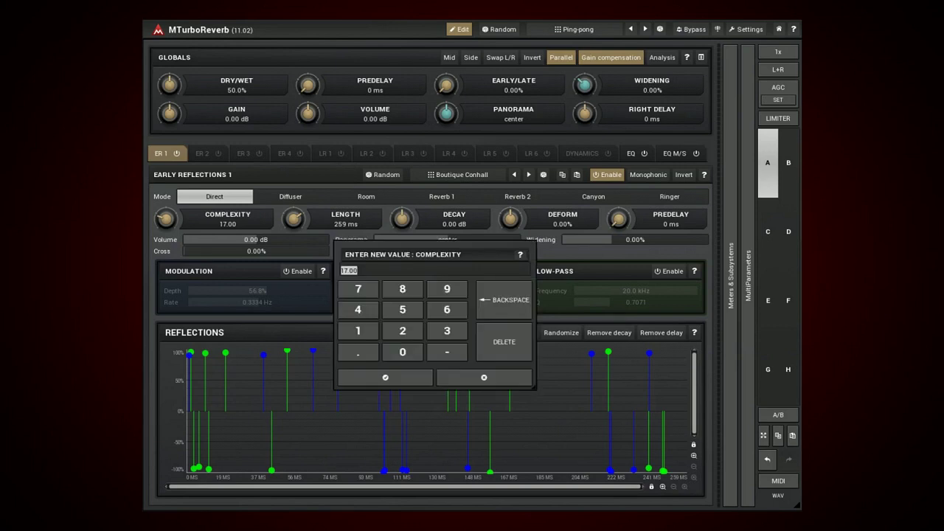
- Set the complexity of Early Reflections 1 to 3 for the ping-pong effect
{"action": "type", "text": "3"}
{"action": "key", "text": "Return"}
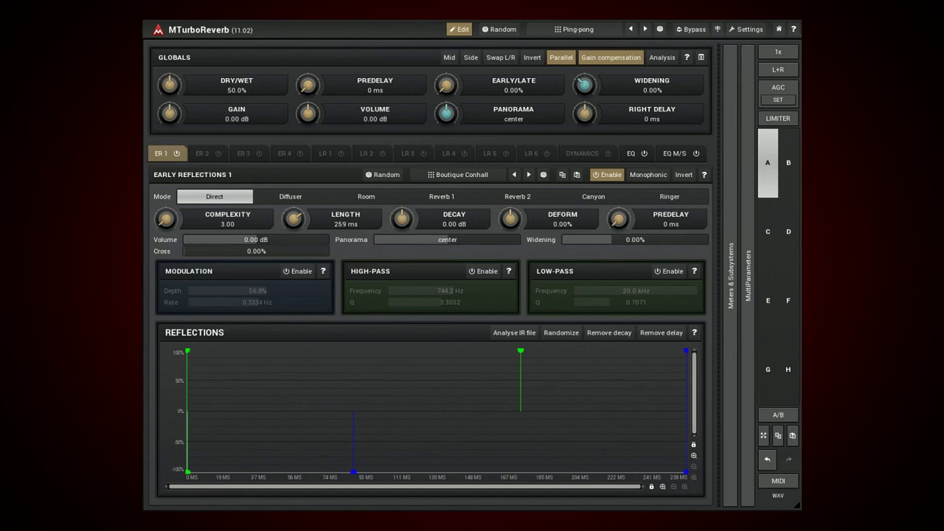
- Examine the ping-pong reflections of Early Reflections 1 up close, from the start of the timeline to its end
{"action": "left_click_drag", "start_coordinate": [220, 365], "coordinate": [169, 458]}
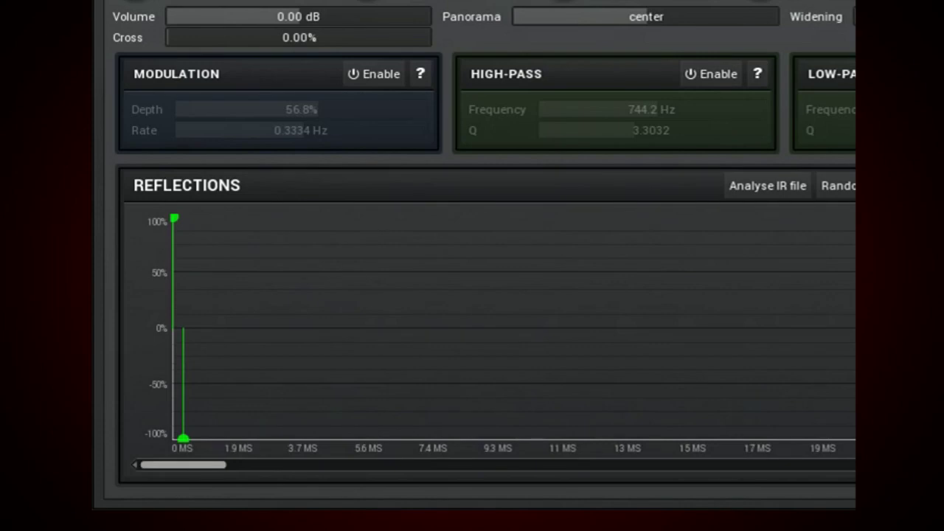
{"action": "left_click_drag", "start_coordinate": [183, 465], "coordinate": [943, 464]}
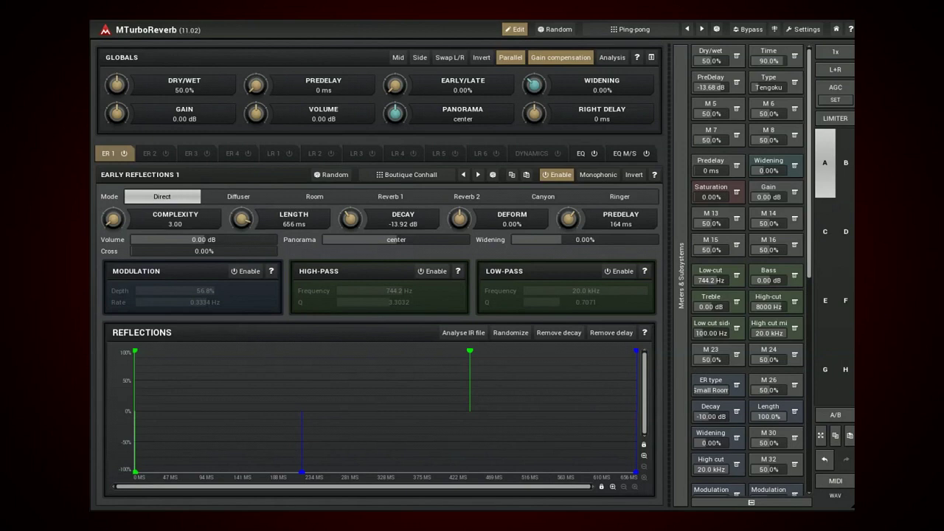
- Randomize the reflections of Early Reflections 1 in Reverb 2 mode and set the complexity to 28.20
{"action": "left_click", "coordinate": [467, 196]}
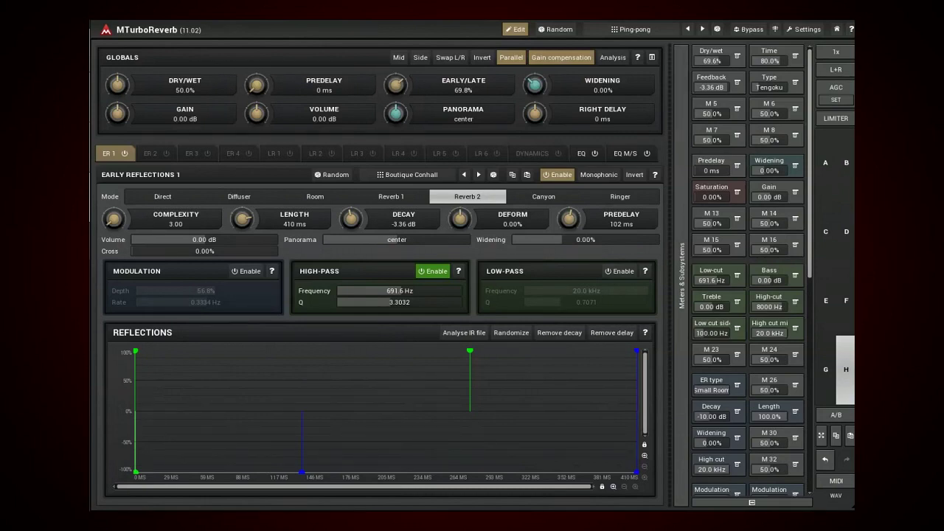
{"action": "left_click", "coordinate": [511, 333]}
{"action": "left_click", "coordinate": [511, 332]}
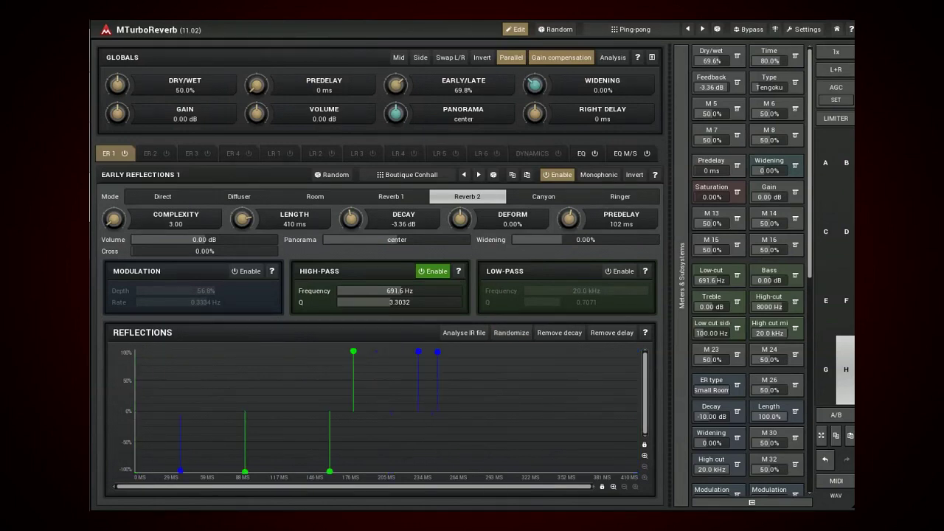
{"action": "left_click_drag", "start_coordinate": [114, 219], "coordinate": [114, 164]}
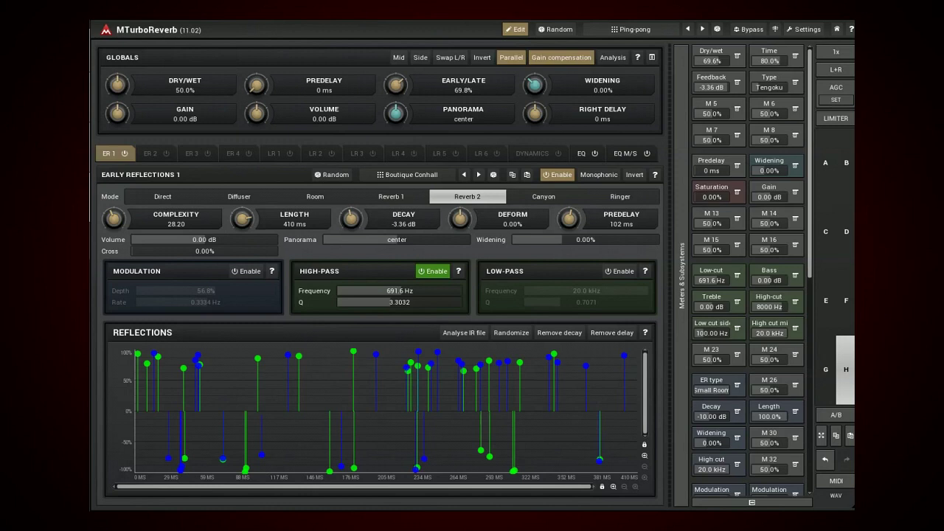
- Switch Early Reflections 1 to Direct mode and randomize its reflection pattern several times
{"action": "left_click", "coordinate": [162, 196]}
{"action": "left_click", "coordinate": [510, 333]}
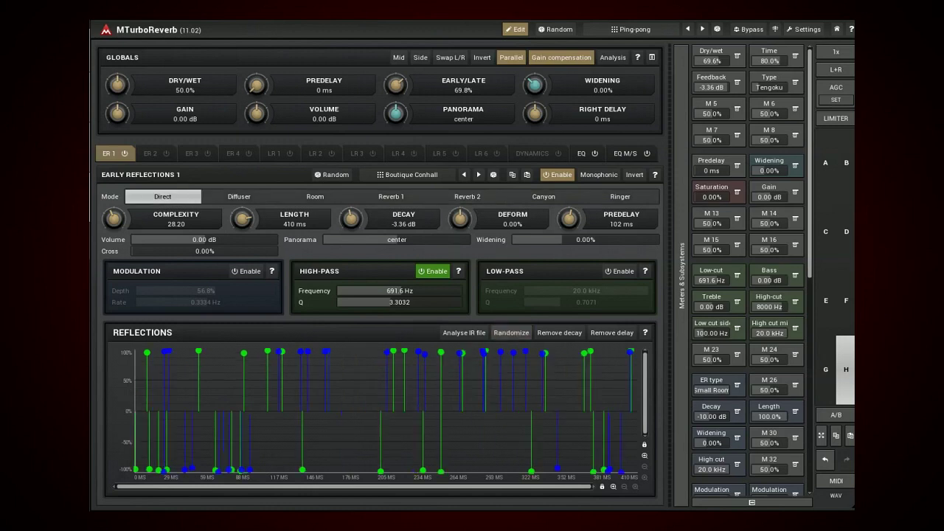
{"action": "left_click", "coordinate": [510, 332]}
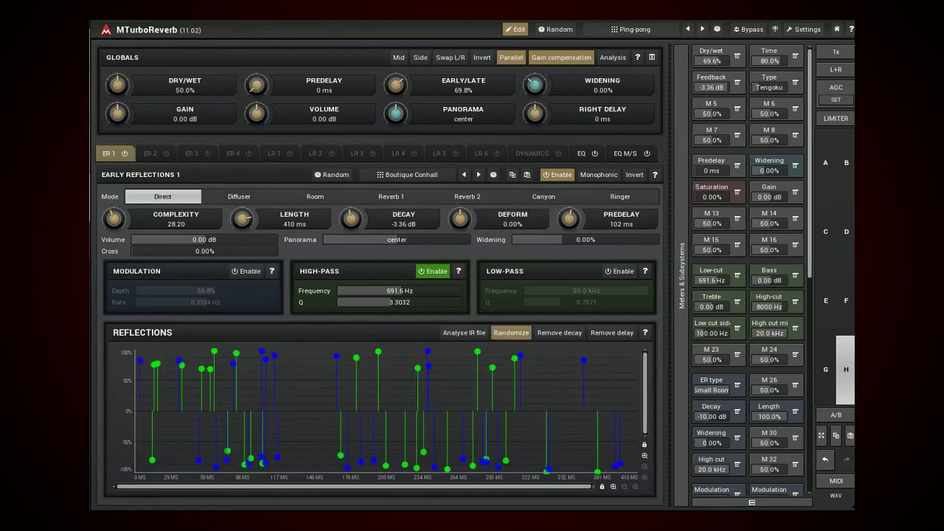
{"action": "left_click", "coordinate": [511, 333]}
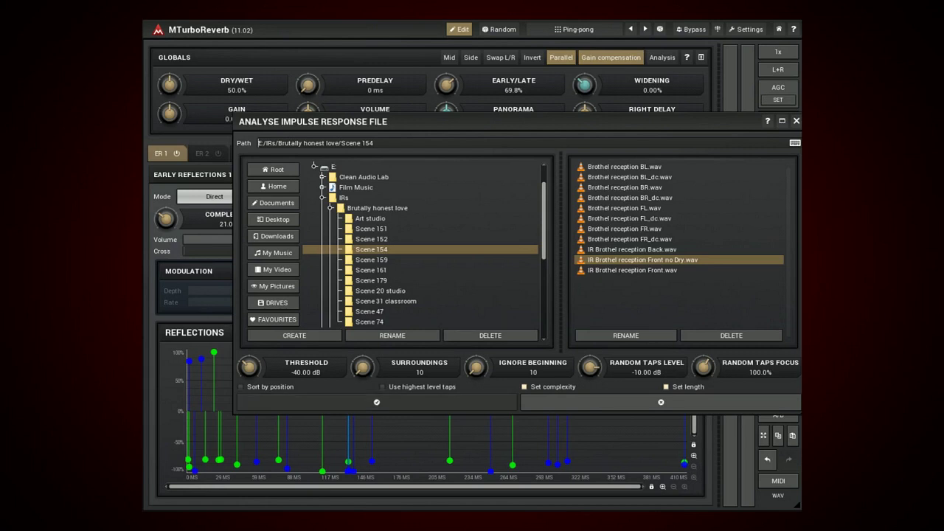
- Generate the reflections by analysing the impulse response file "IR Brothel reception Front no Dry.wav" with a -40 dB threshold, setting complexity and length from it
{"action": "left_click", "coordinate": [376, 402]}
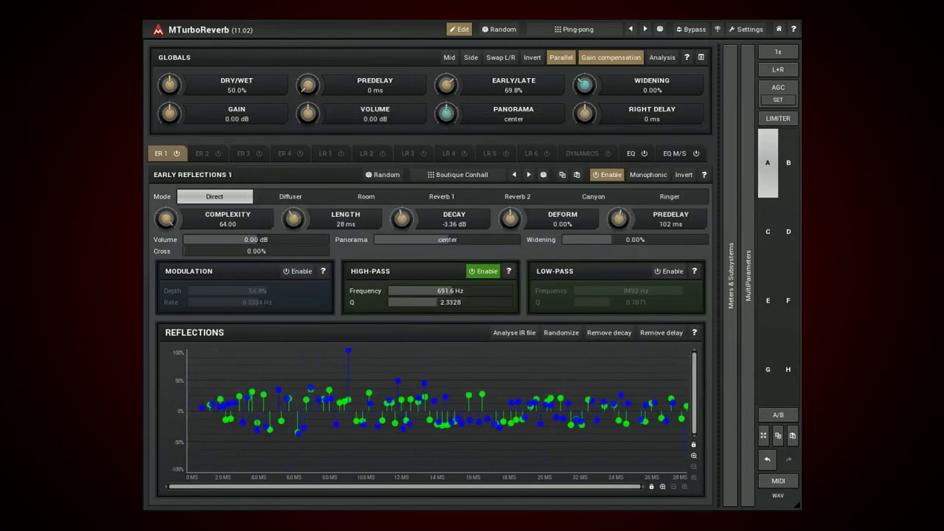